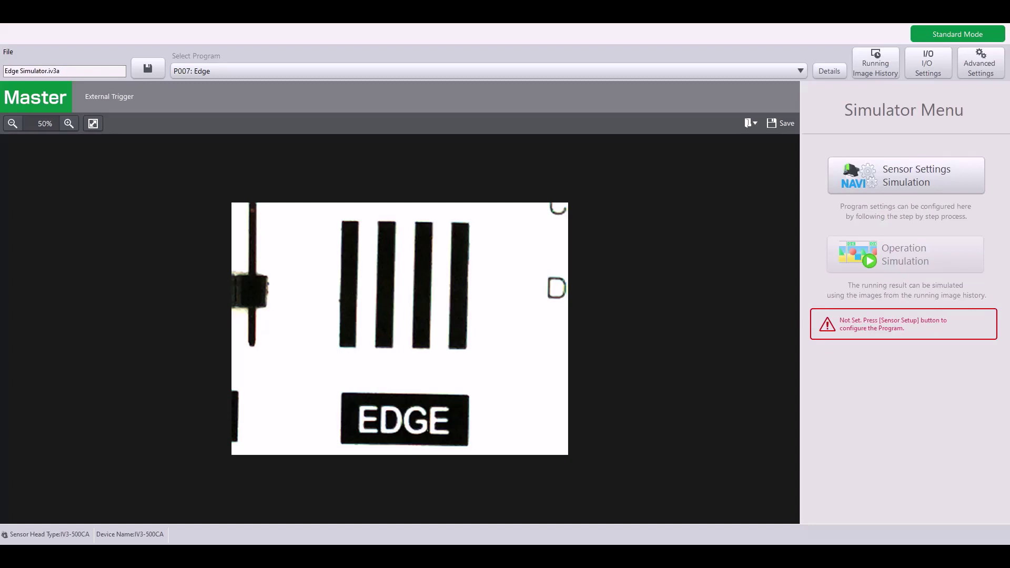
Step: Open the step-by-step sensor setup and advance to STEP3 Tool Settings
left_click(905, 182)
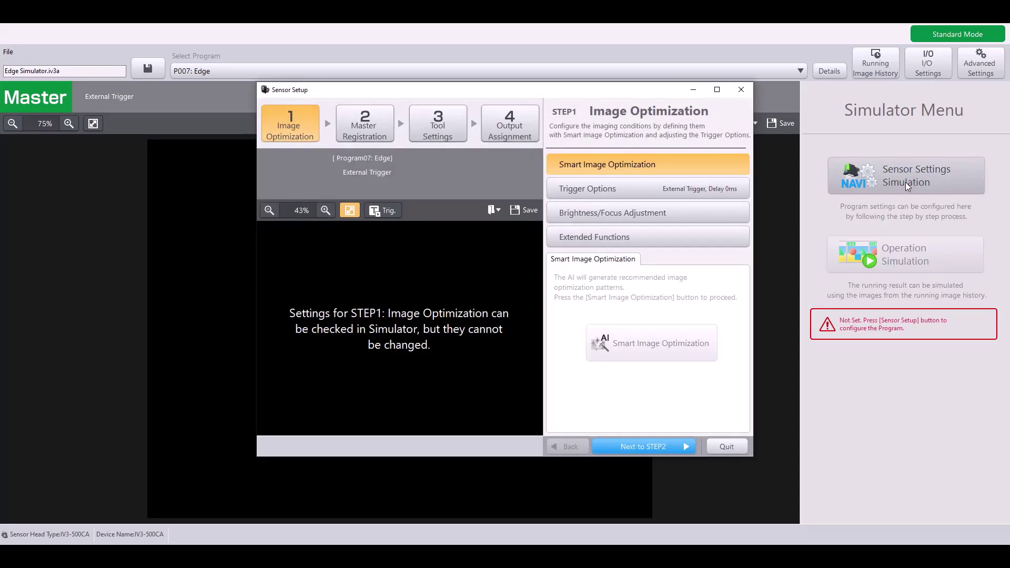
left_click(385, 131)
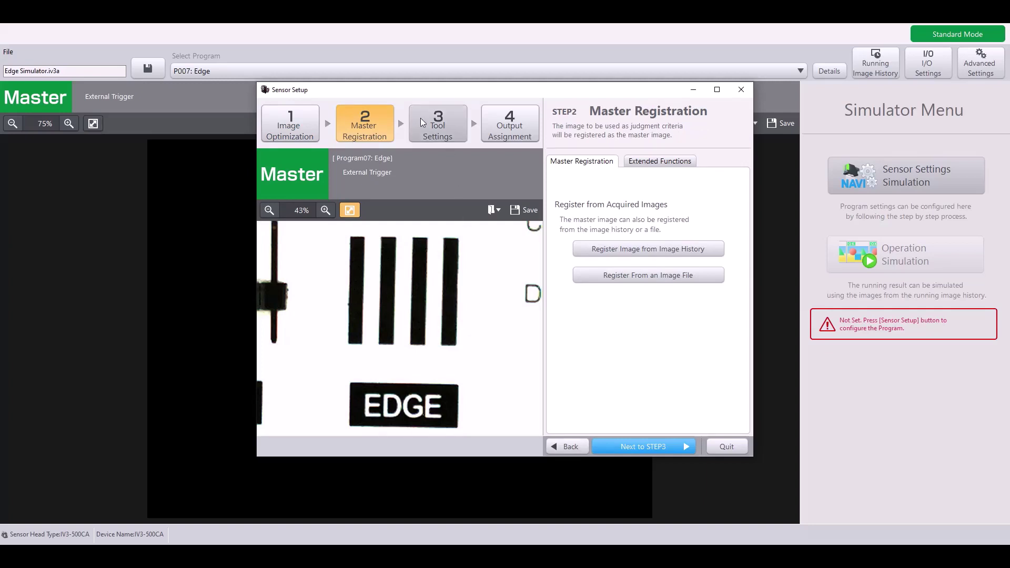
left_click(439, 126)
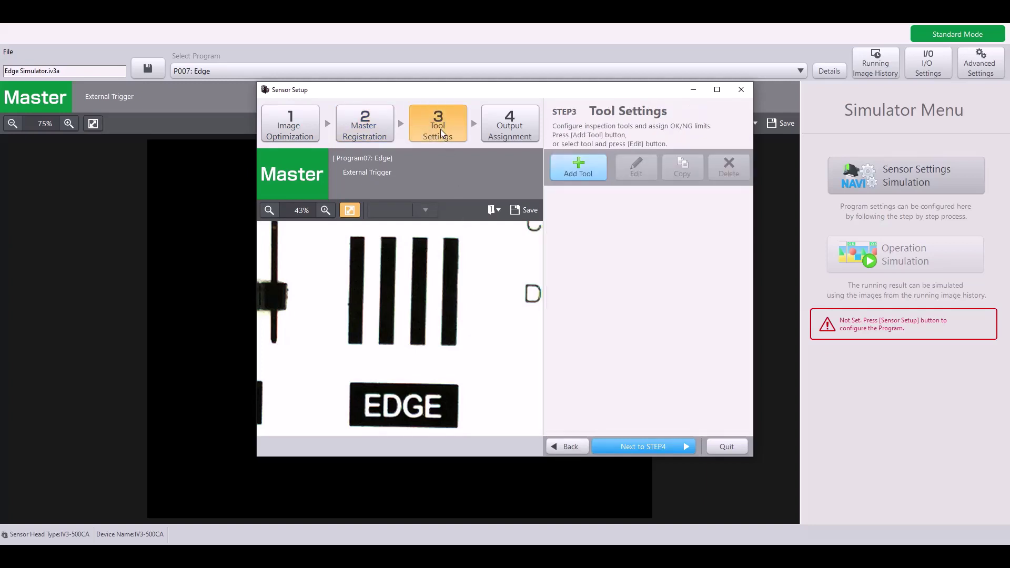
Step: Add an Extra1 Edge tool set to count edges in the horizontal direction
left_click(593, 172)
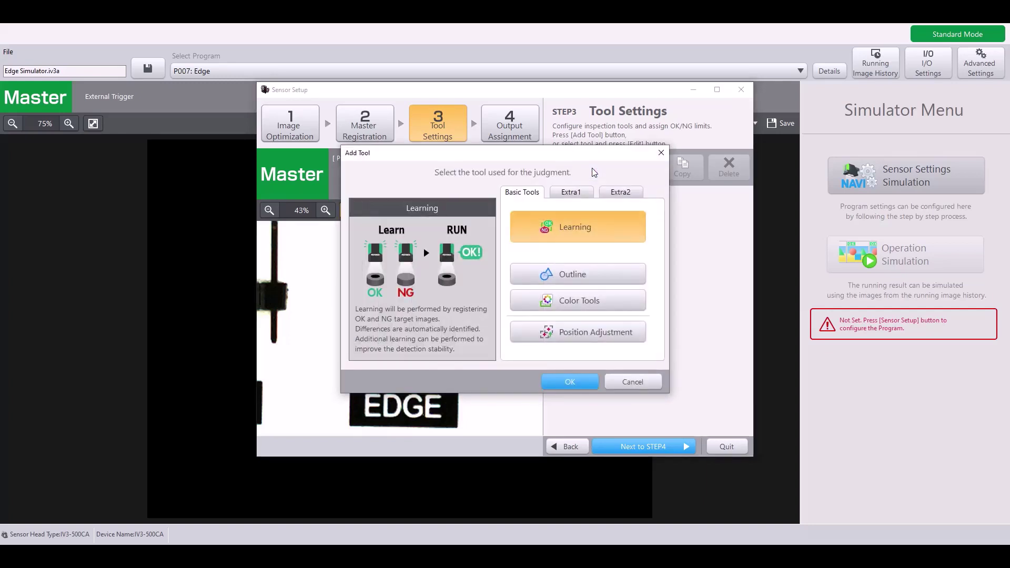
left_click(588, 194)
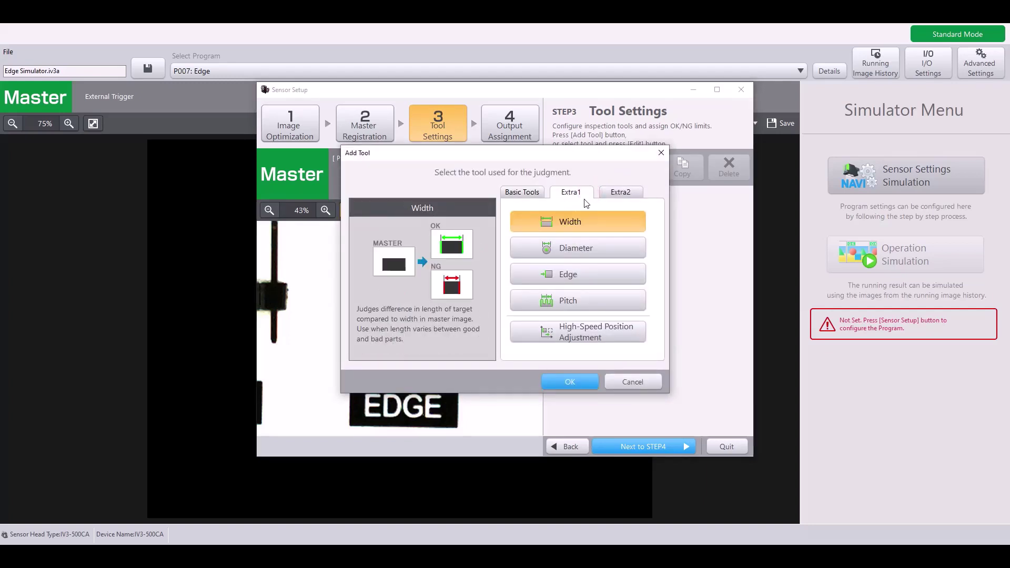
left_click(622, 279)
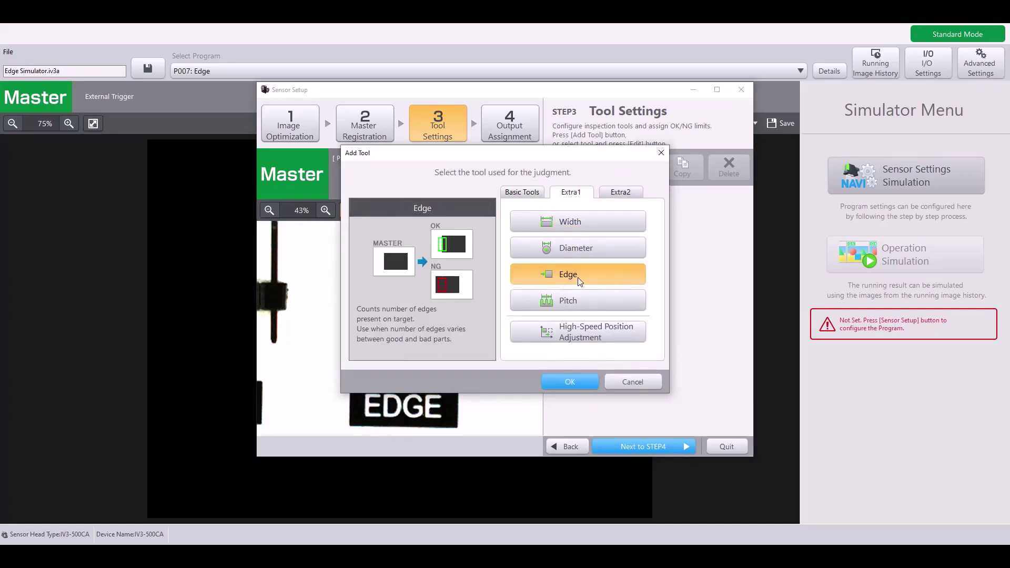
left_click(573, 380)
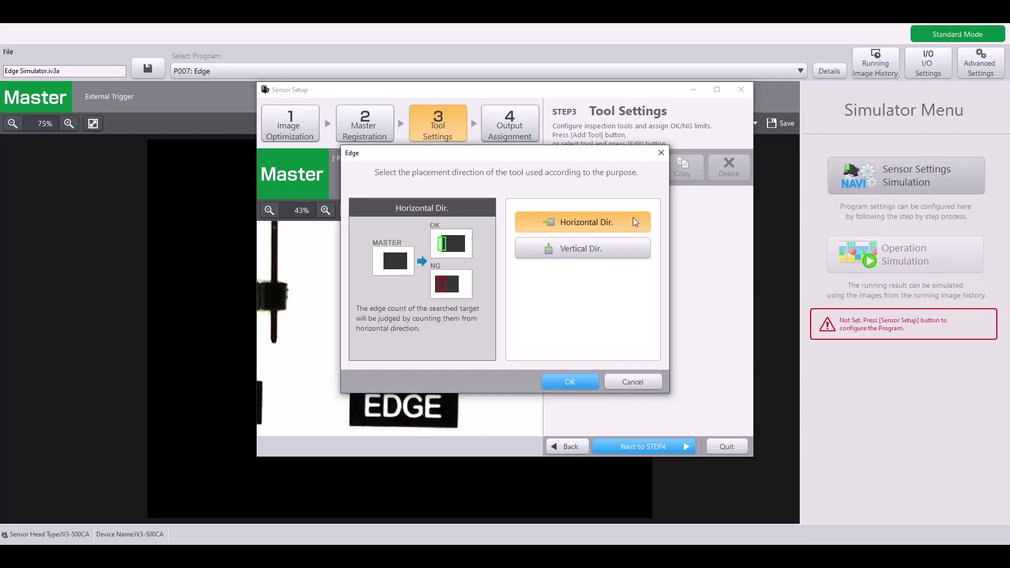
left_click(598, 254)
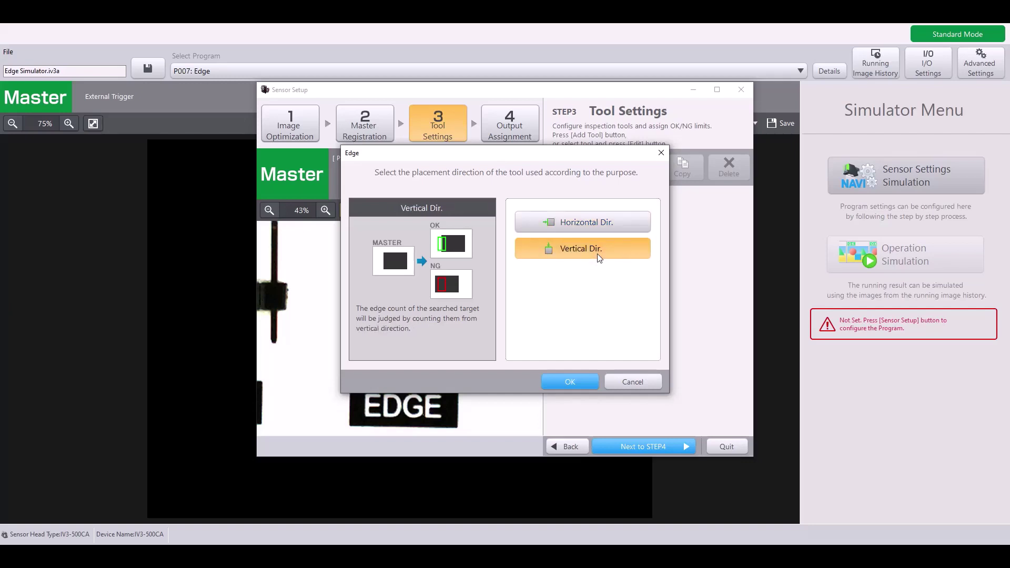
left_click(601, 217)
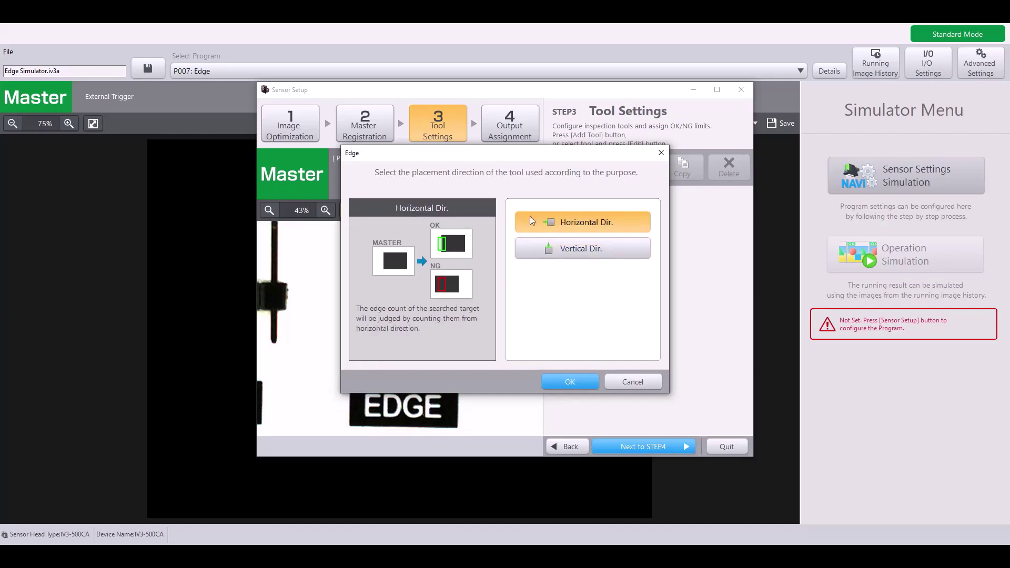
left_click(552, 377)
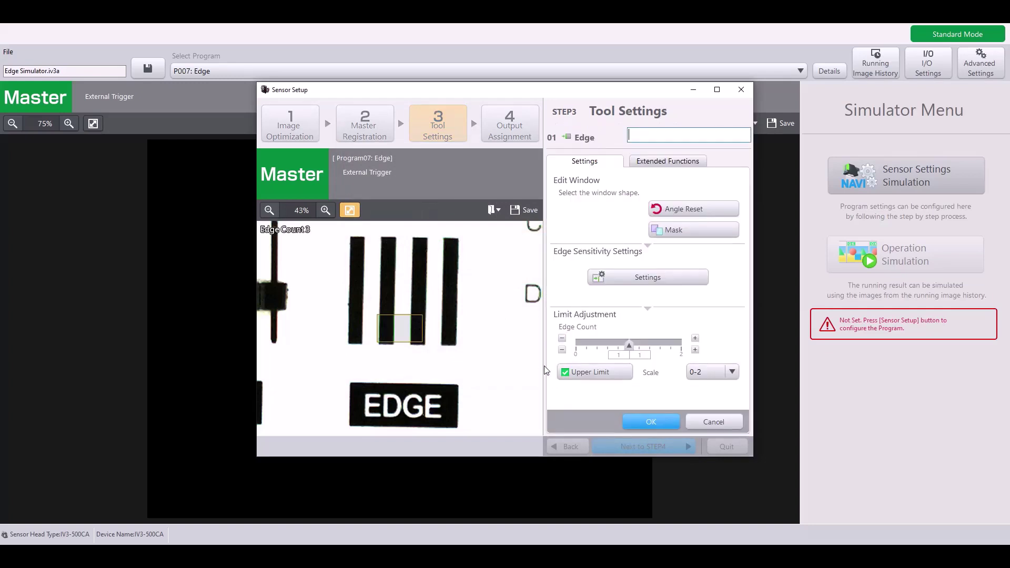
Step: Frame the four black bars with a straight edge window for Edge Count 8, then open edge sensitivity at 50
mouse_move(400, 328)
left_mouse_down()
mouse_move(347, 299)
mouse_move(350, 241)
mouse_move(456, 317)
mouse_move(490, 362)
left_mouse_up()
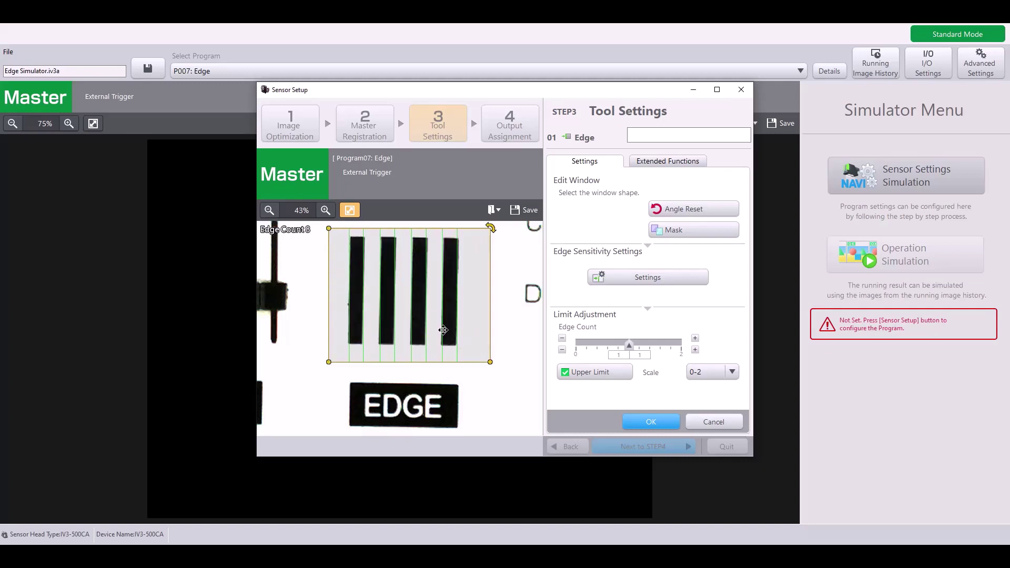
left_click_drag(443, 329, 441, 329)
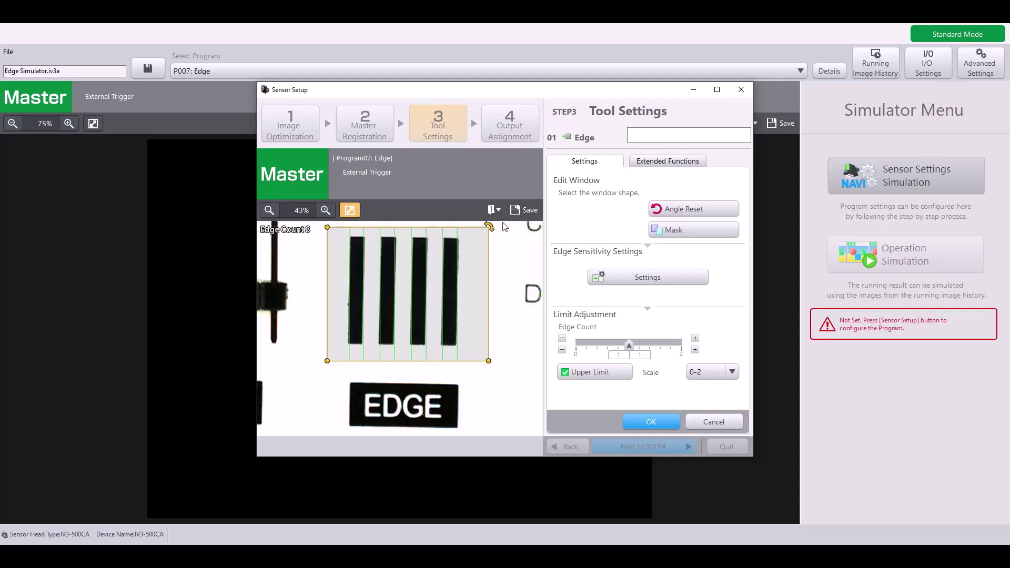
mouse_move(491, 227)
left_mouse_down()
mouse_move(466, 211)
mouse_move(493, 232)
left_mouse_up()
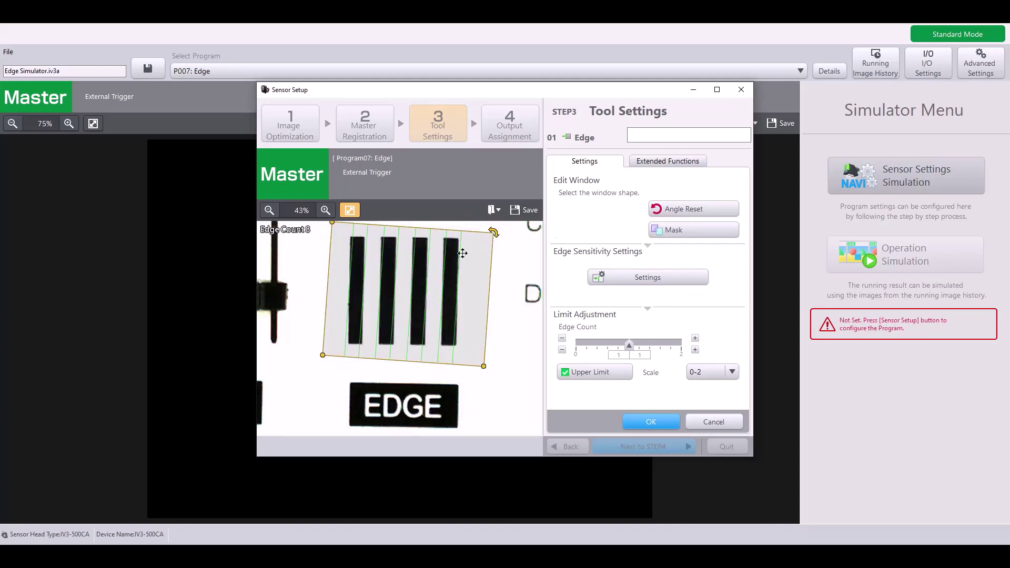
left_click(664, 211)
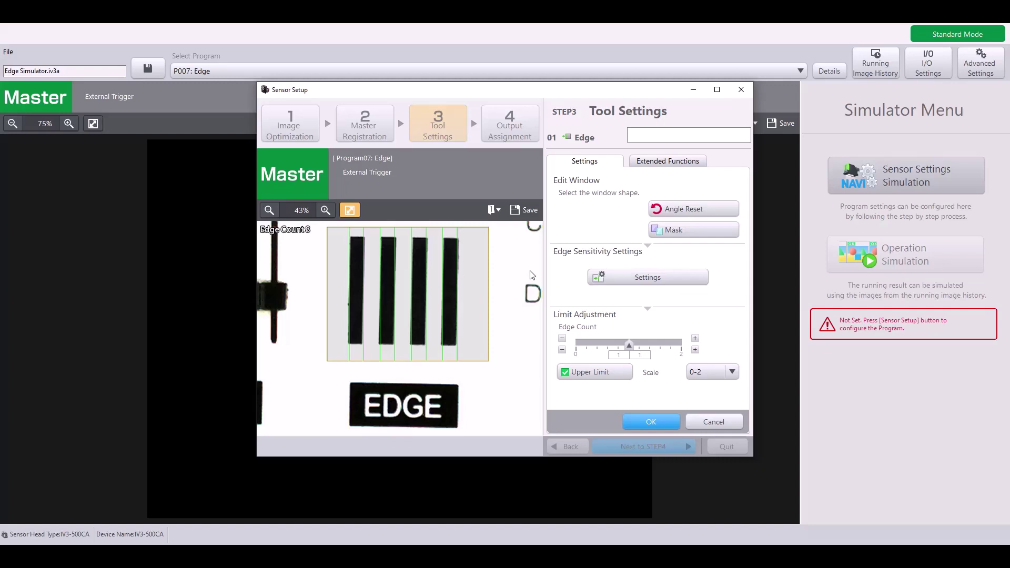
left_click(619, 272)
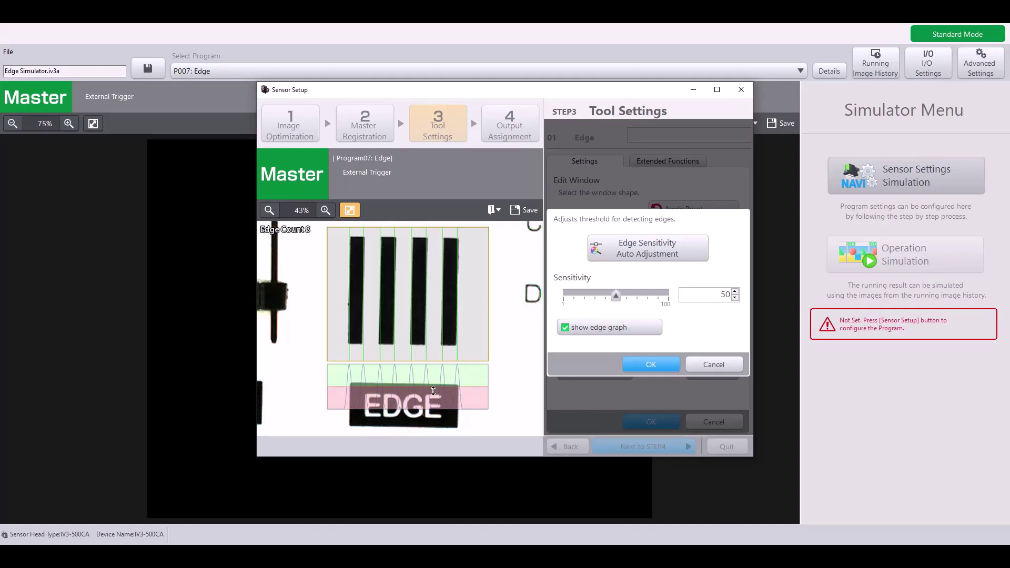
Step: Drag the edge graph threshold to set Sensitivity to 53, keeping Edge Count at 8
mouse_move(434, 392)
left_mouse_down()
mouse_move(437, 372)
mouse_move(445, 406)
mouse_move(451, 384)
left_mouse_up()
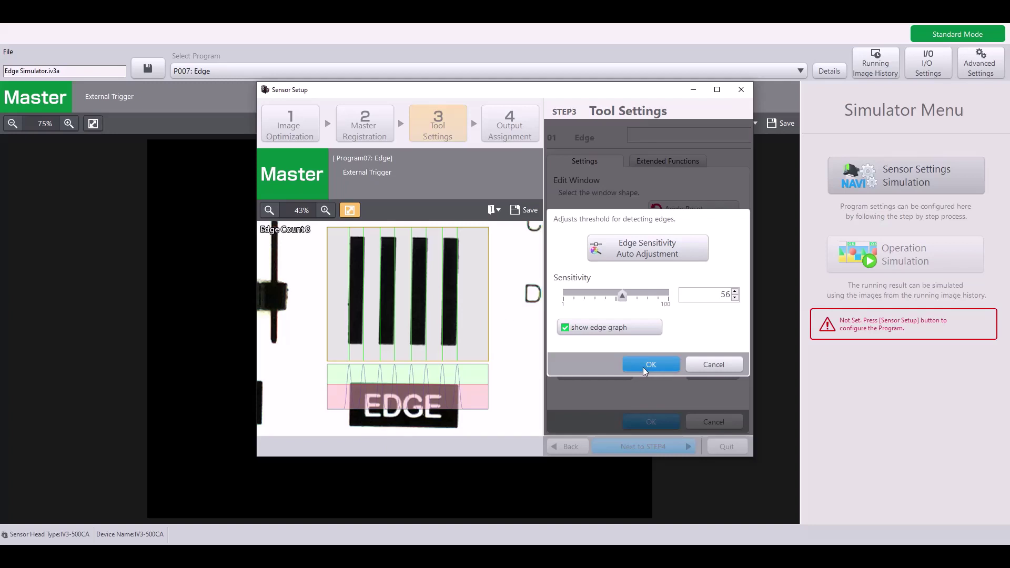
left_click_drag(464, 383, 464, 385)
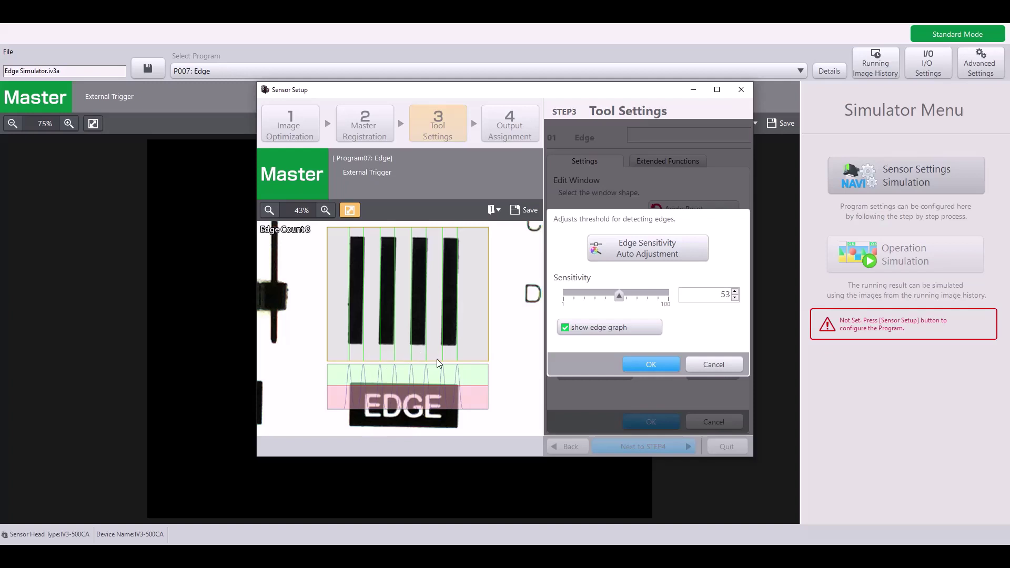
Step: Confirm sensitivity 53, widen the edge window rightward, then retune sensitivity back to 50 for 8 edges
left_click(662, 368)
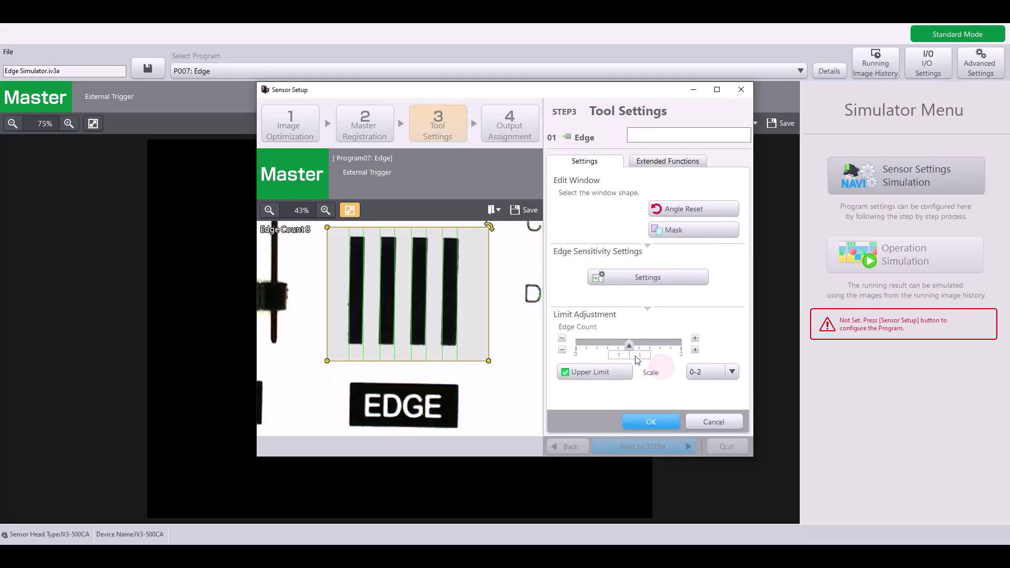
left_click_drag(489, 317, 543, 319)
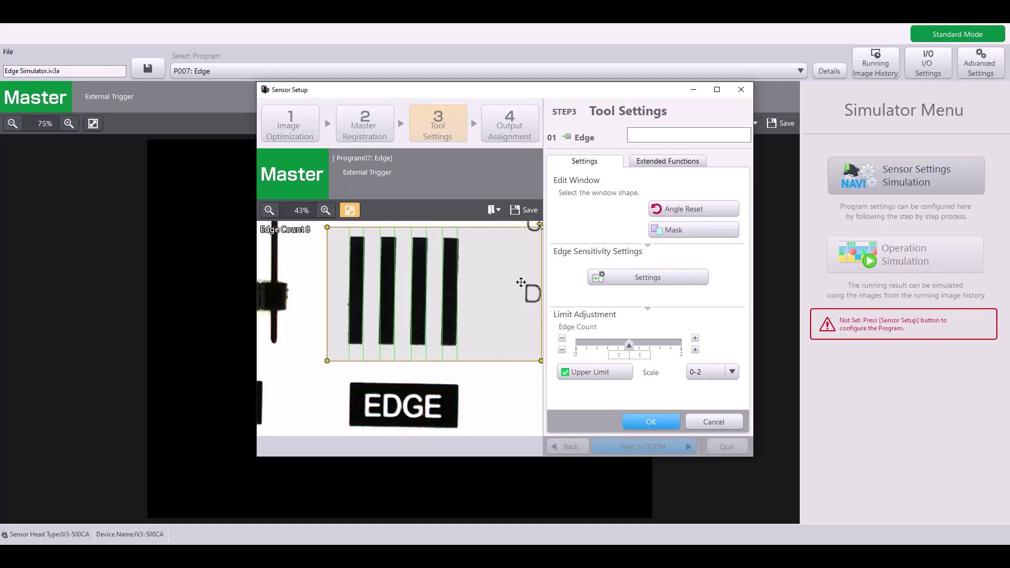
left_click(620, 276)
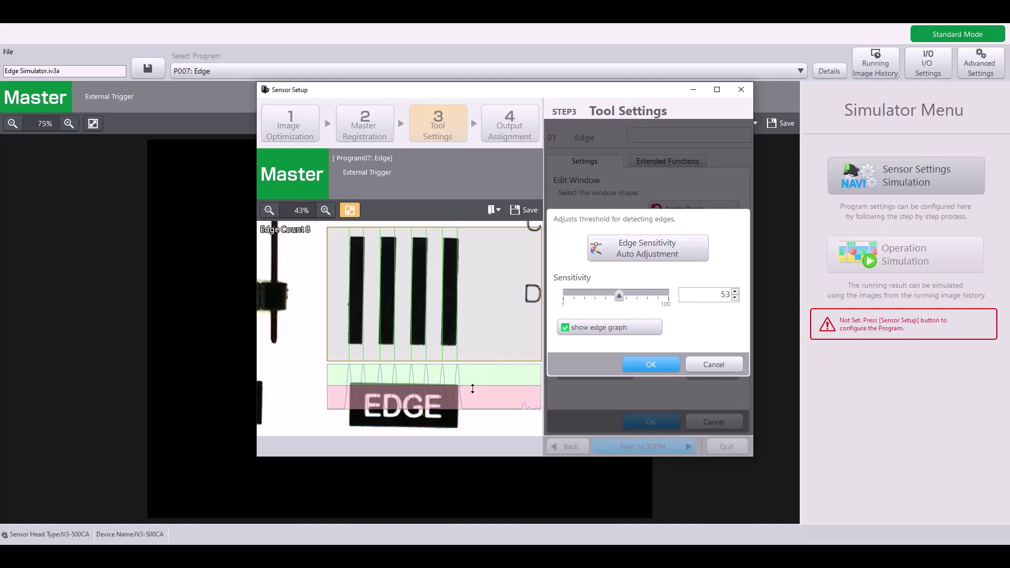
left_click_drag(472, 389, 472, 410)
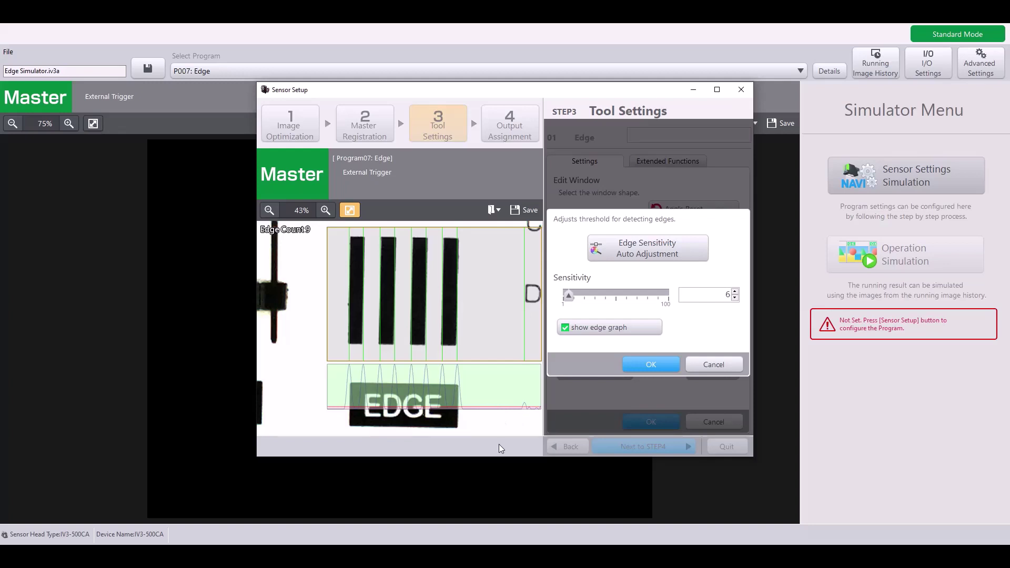
left_click_drag(480, 407, 476, 387)
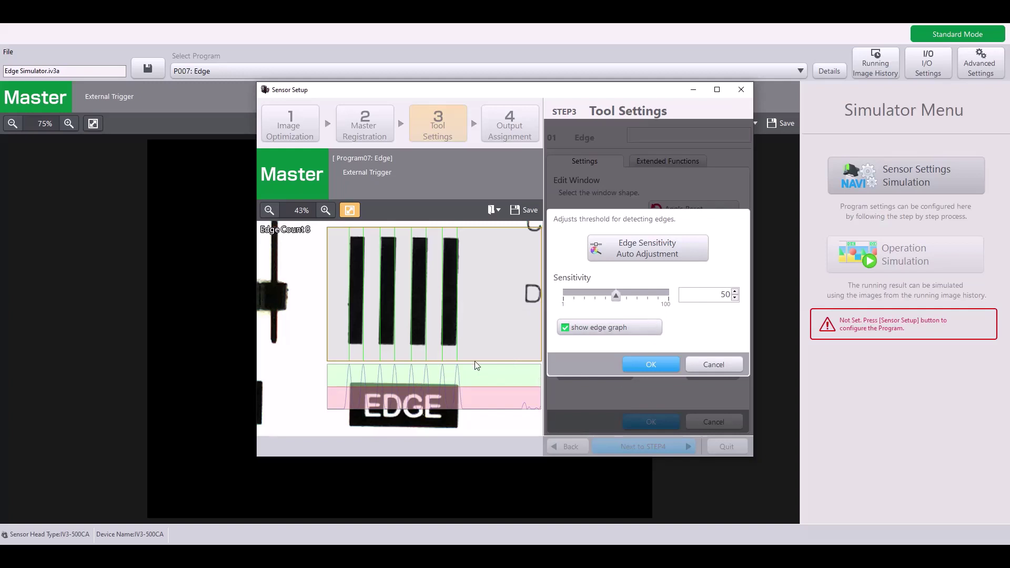
left_click(640, 365)
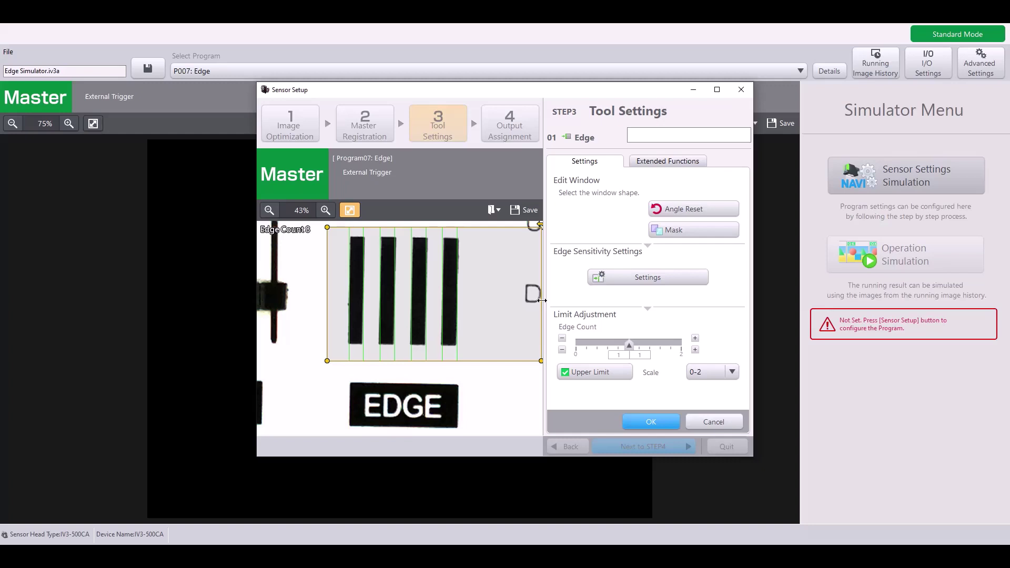
Step: Narrow the edge window from the right and set the Edge Count scale to 0-10
left_click_drag(523, 305, 479, 300)
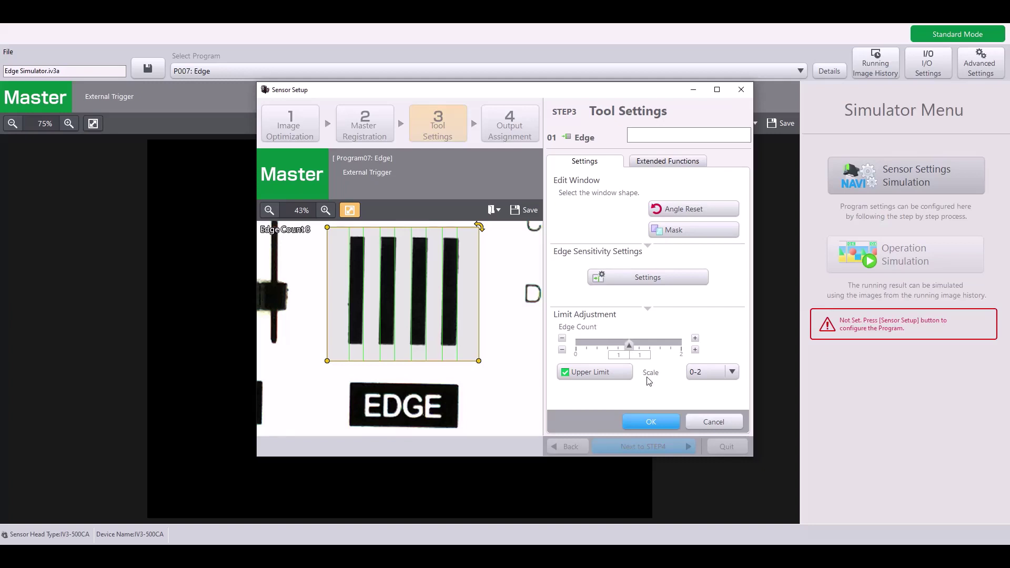
left_click(689, 374)
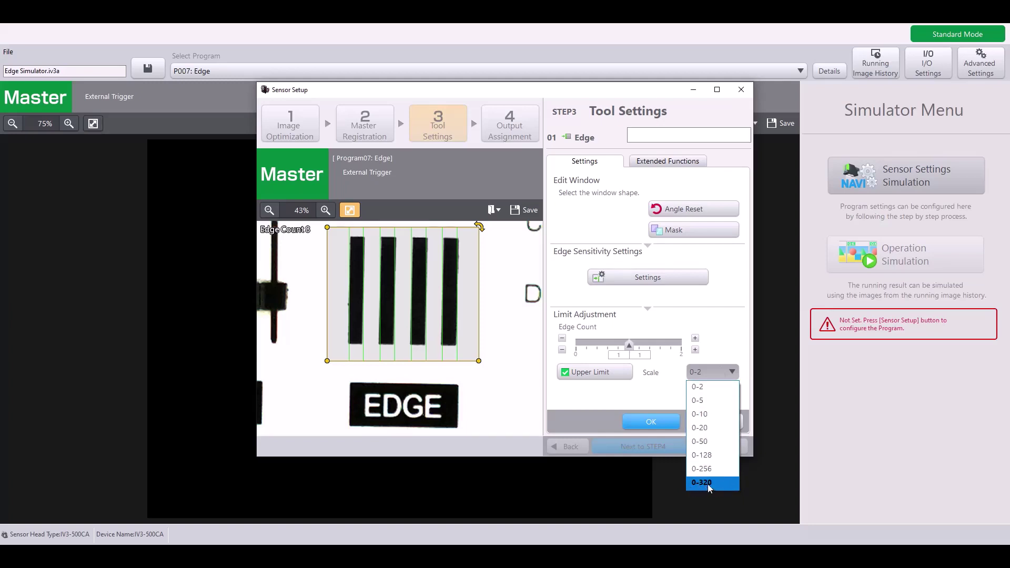
left_click(708, 415)
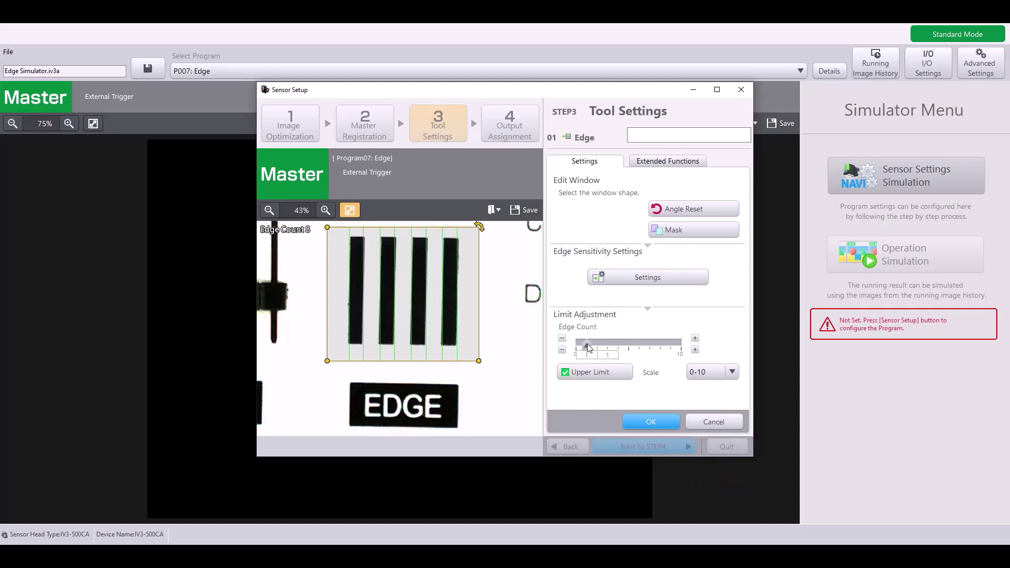
Step: Set the Edge Count OK limits to 8, with the separate upper limit left enabled
left_click_drag(620, 348, 661, 349)
left_click_drag(587, 347, 661, 351)
left_click(594, 372)
left_click(594, 372)
Step: Try Bright->Dark and Dark->Bright edge detection in Extended Functions, then return to Both
left_click(658, 166)
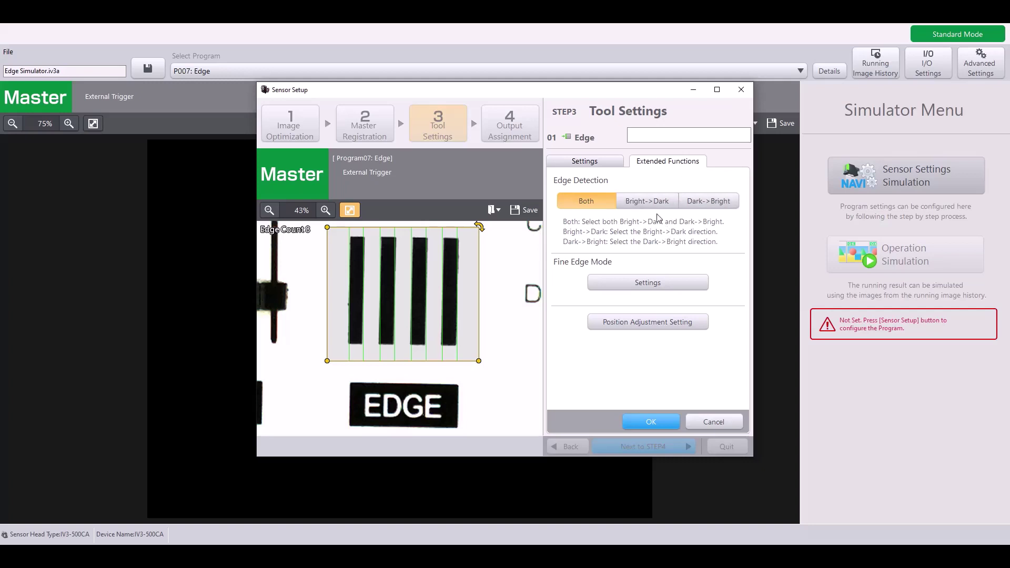
left_click(656, 207)
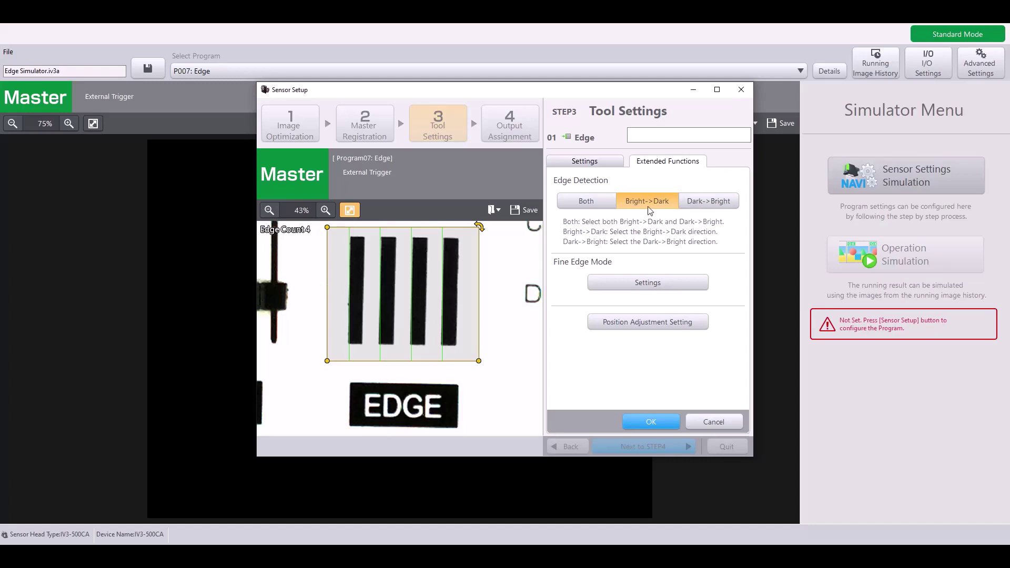
left_click(702, 203)
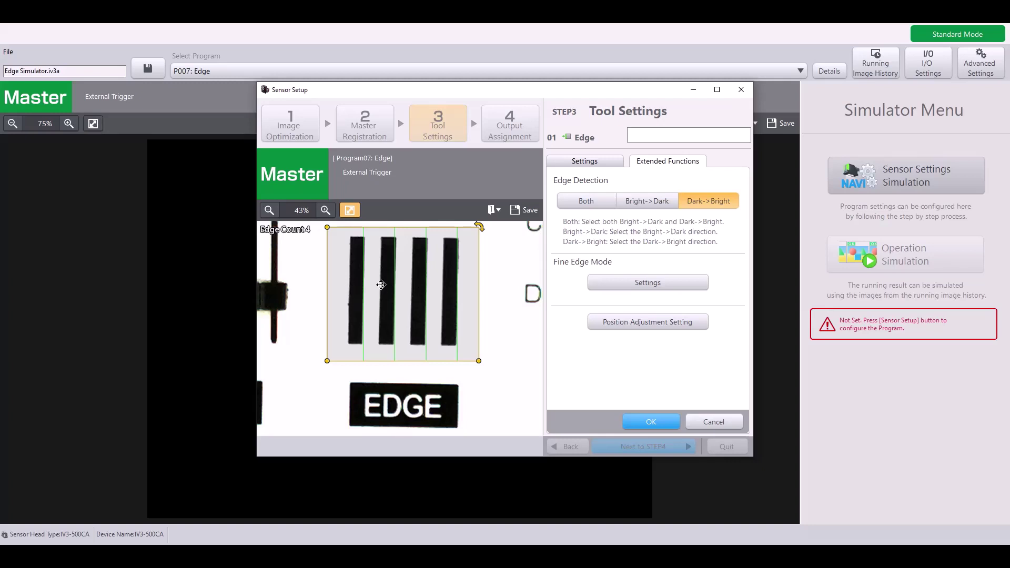
left_click(601, 201)
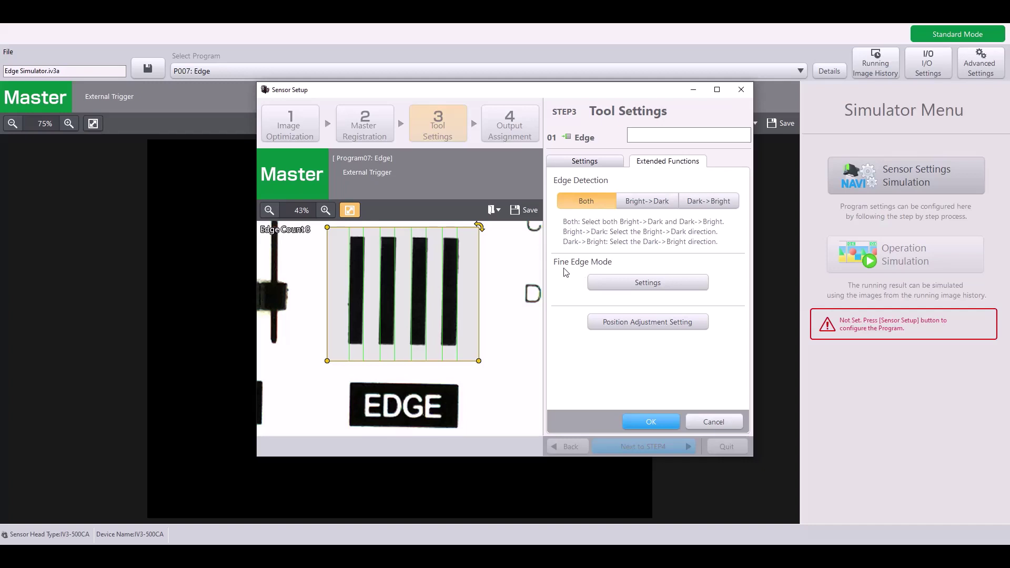
left_click(615, 283)
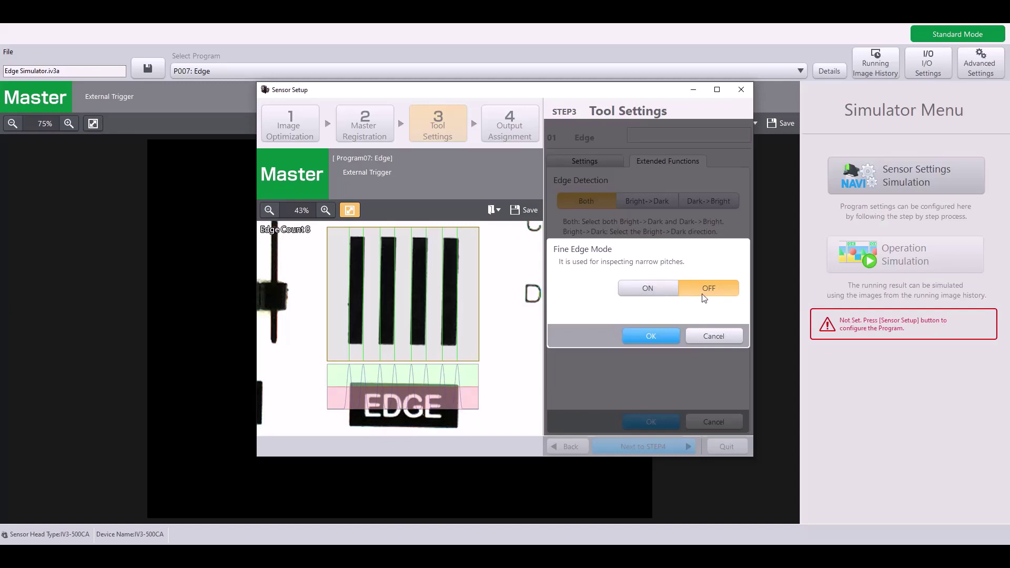
left_click(659, 296)
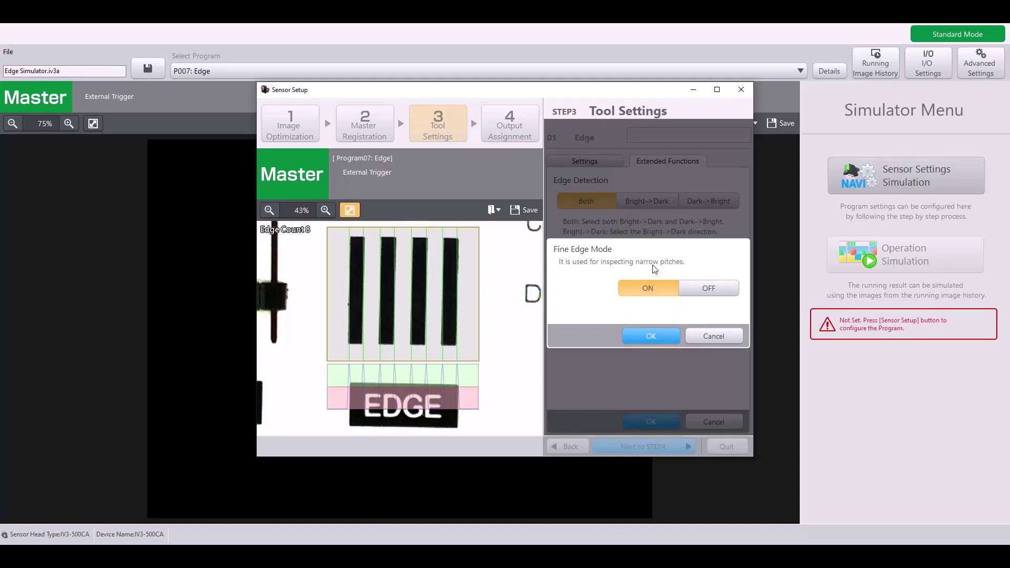
left_click(713, 298)
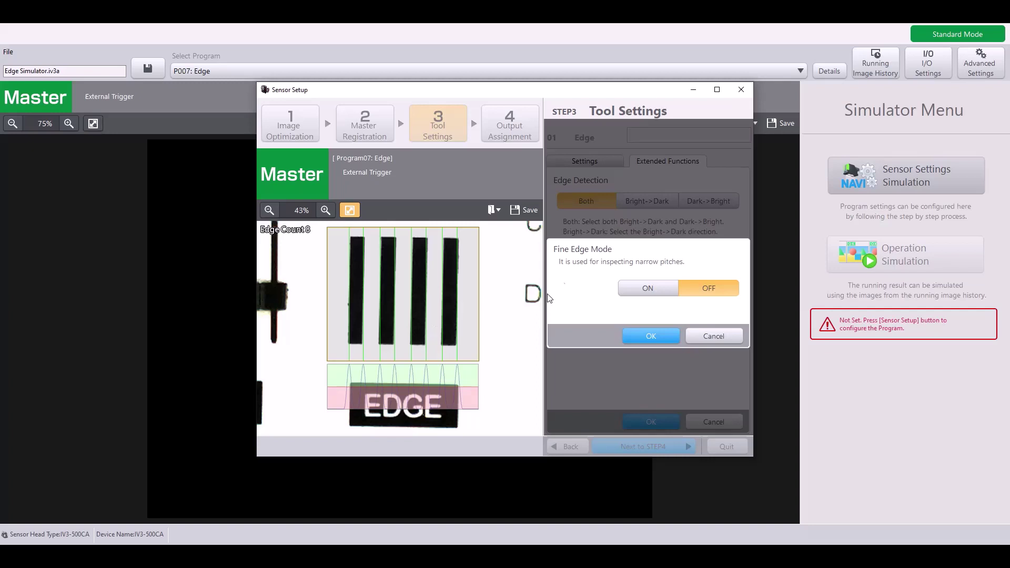
left_click(668, 290)
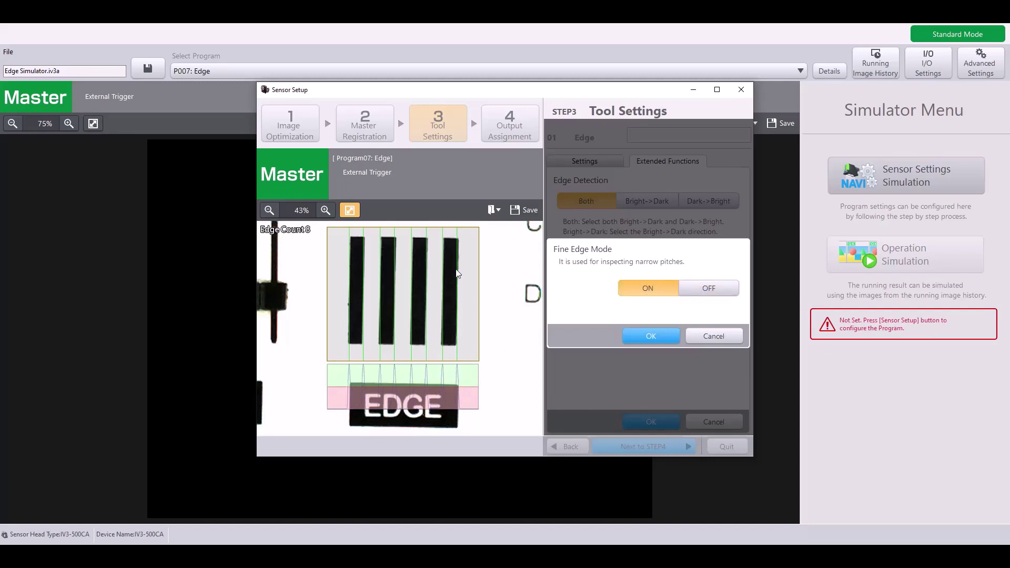
left_click(700, 290)
Step: Close the Fine Edge Mode settings and confirm the Edge tool's main settings
left_click(651, 336)
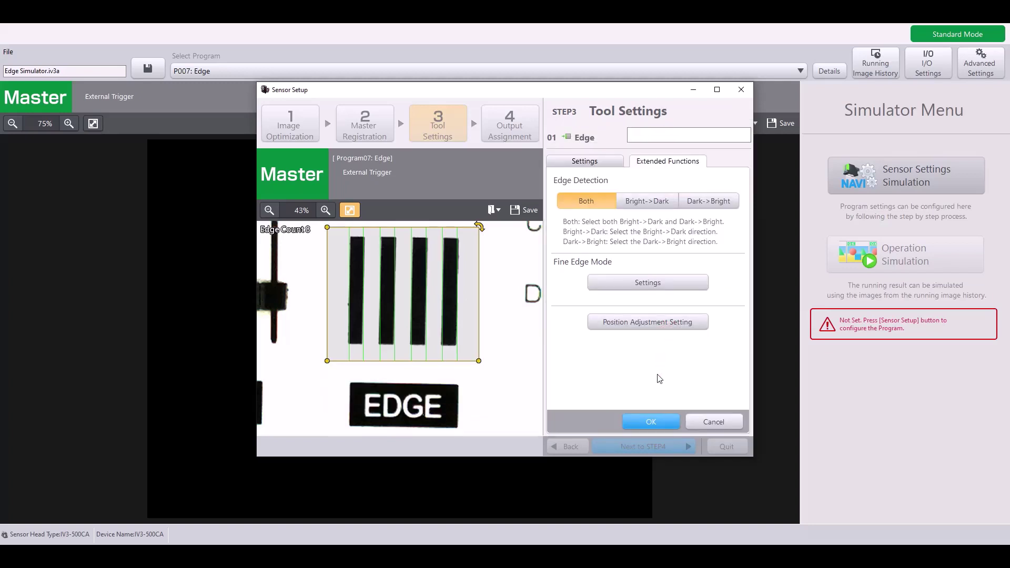
left_click(600, 164)
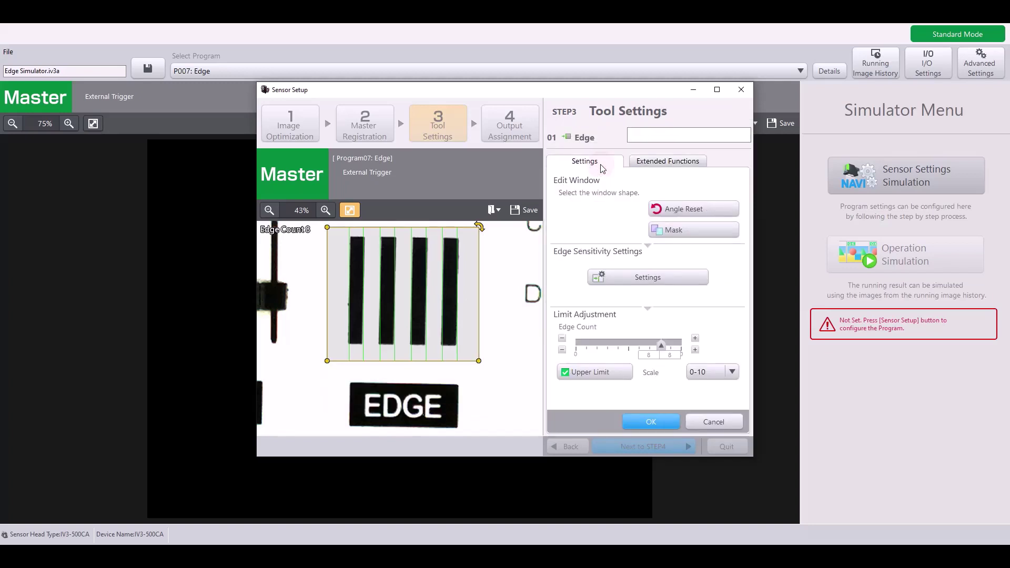
left_click(668, 421)
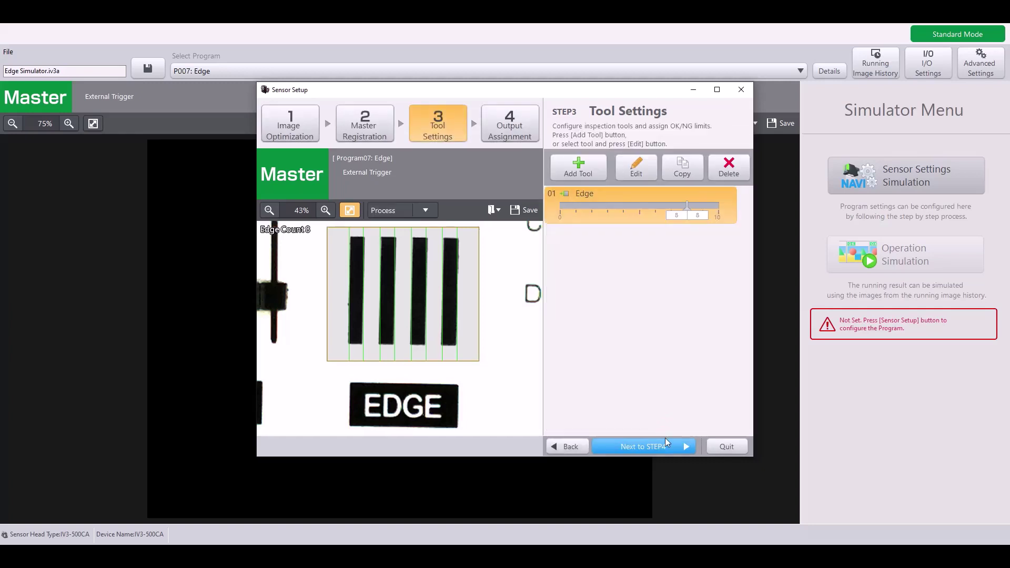
Step: Complete the wizard through STEP4, save program P007, and launch Operation Simulation
left_click(663, 442)
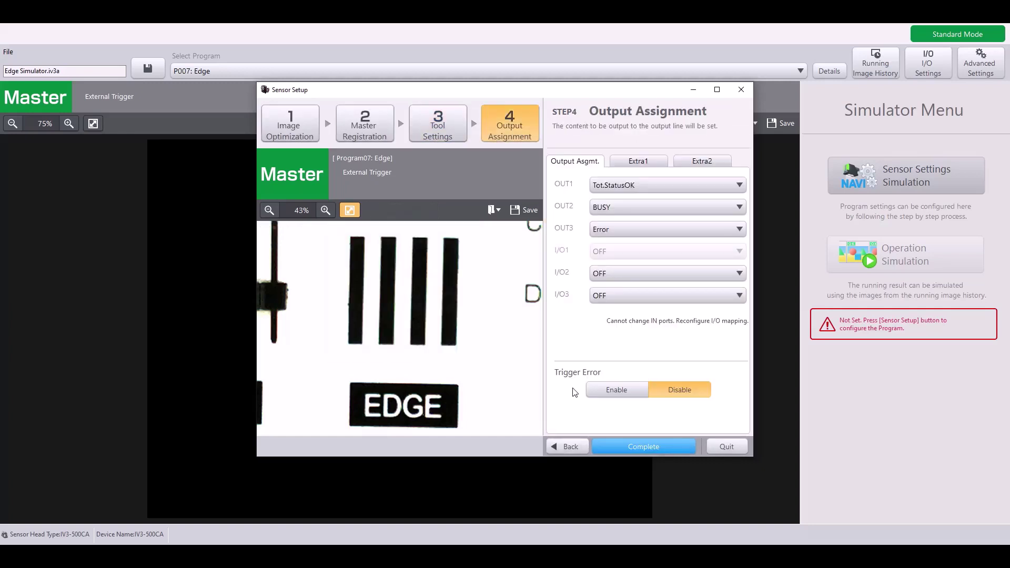
left_click(658, 440)
left_click(475, 336)
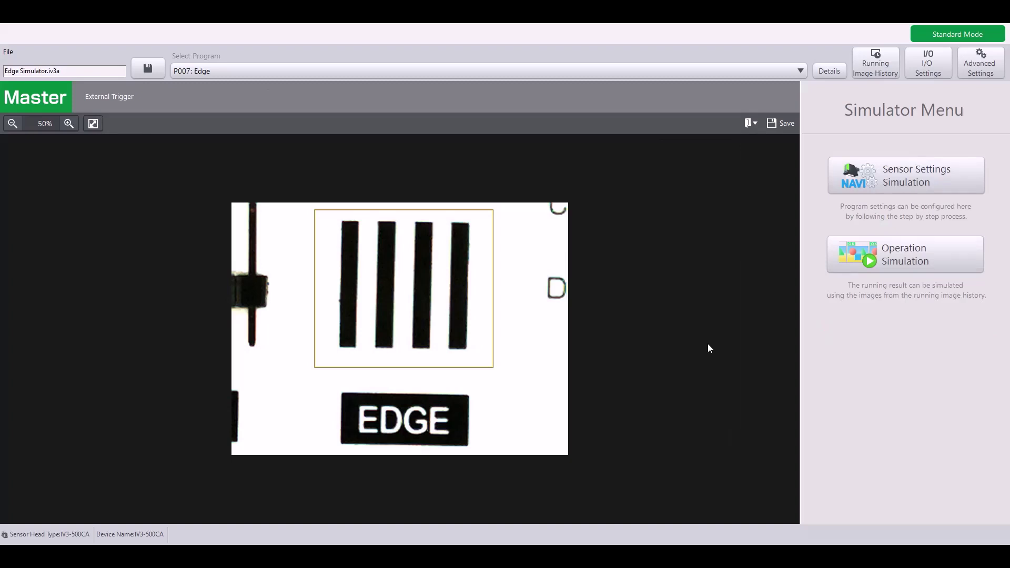
left_click(917, 257)
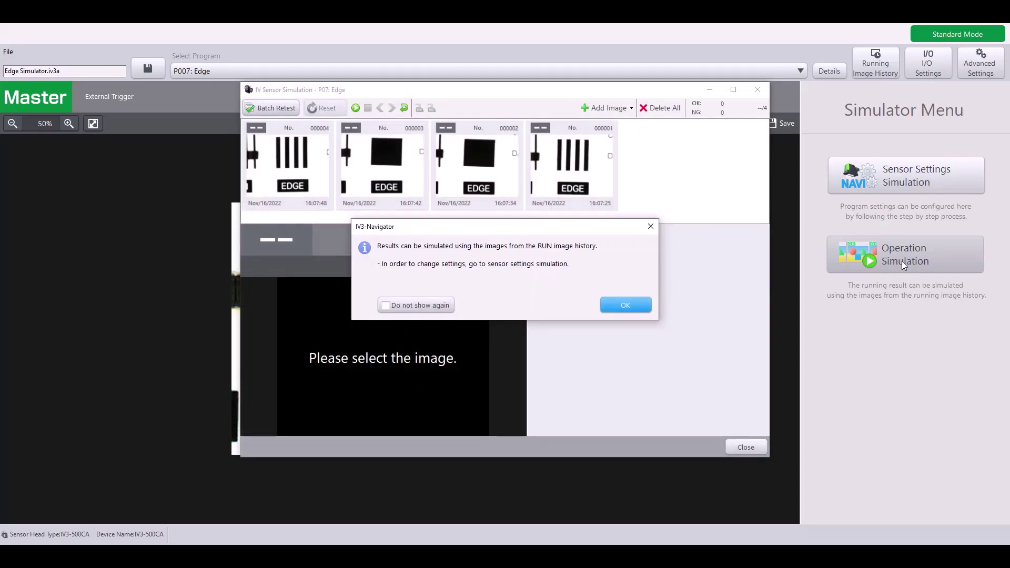
Step: Simulate test images 000004 to 000001: bar patterns OK with 8 edges, solid squares NG
left_click(647, 307)
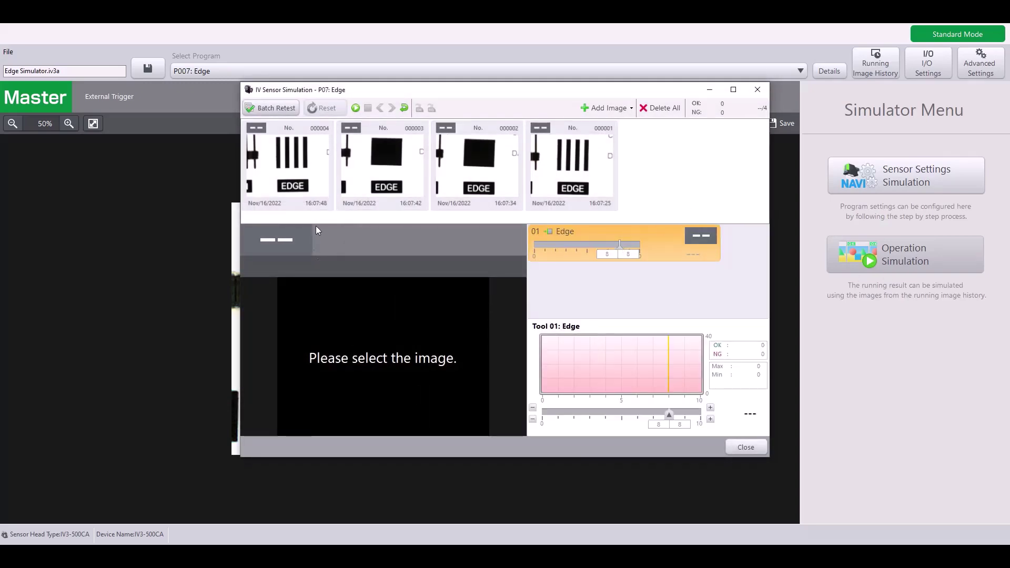
left_click(327, 187)
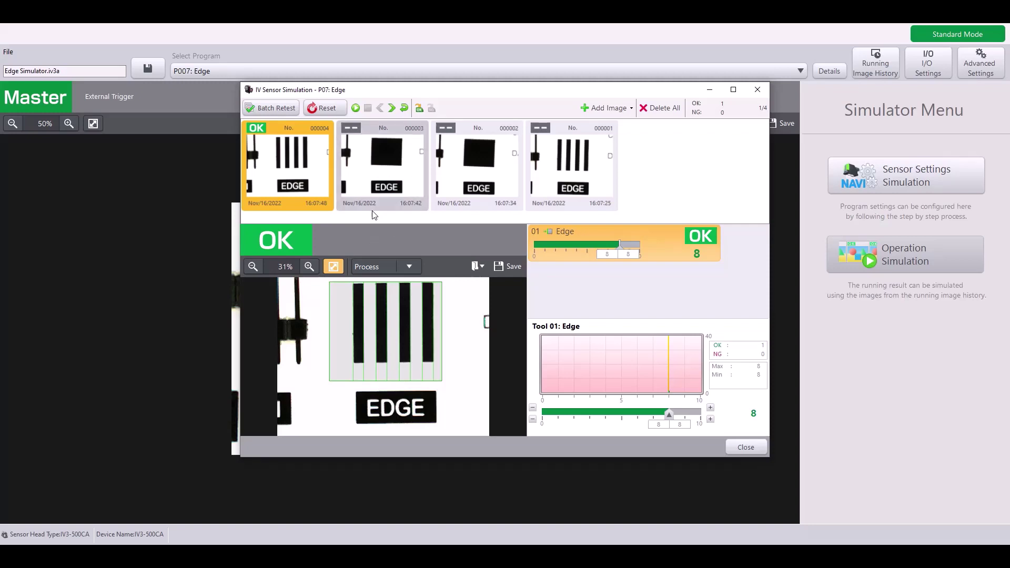
left_click(382, 191)
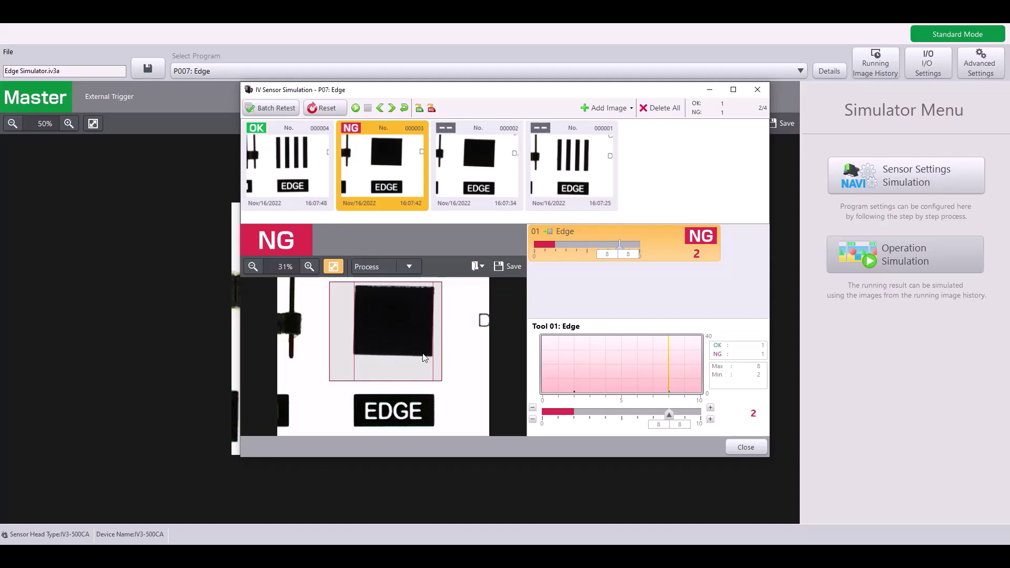
left_click(473, 187)
left_click(548, 160)
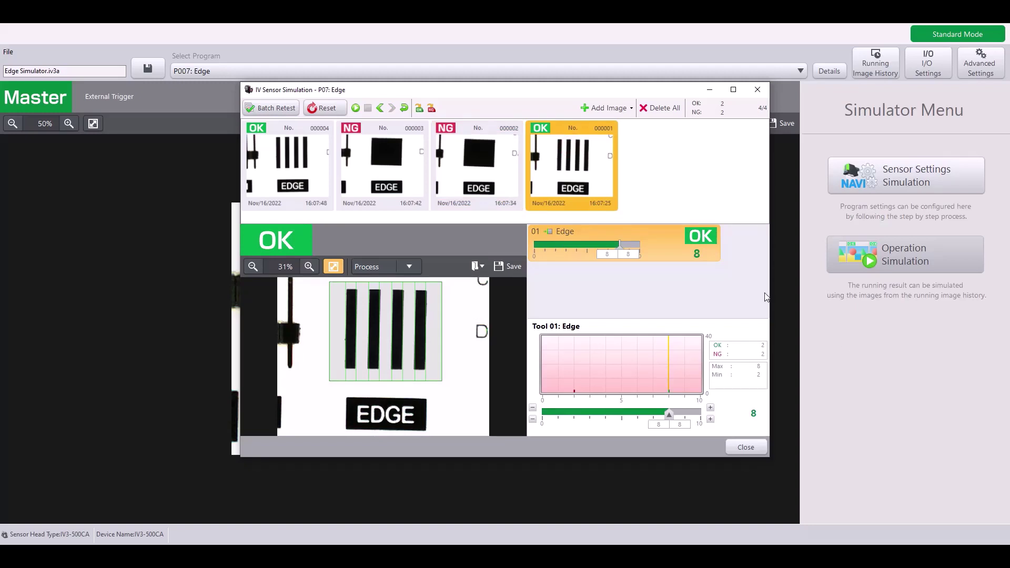
left_click(497, 179)
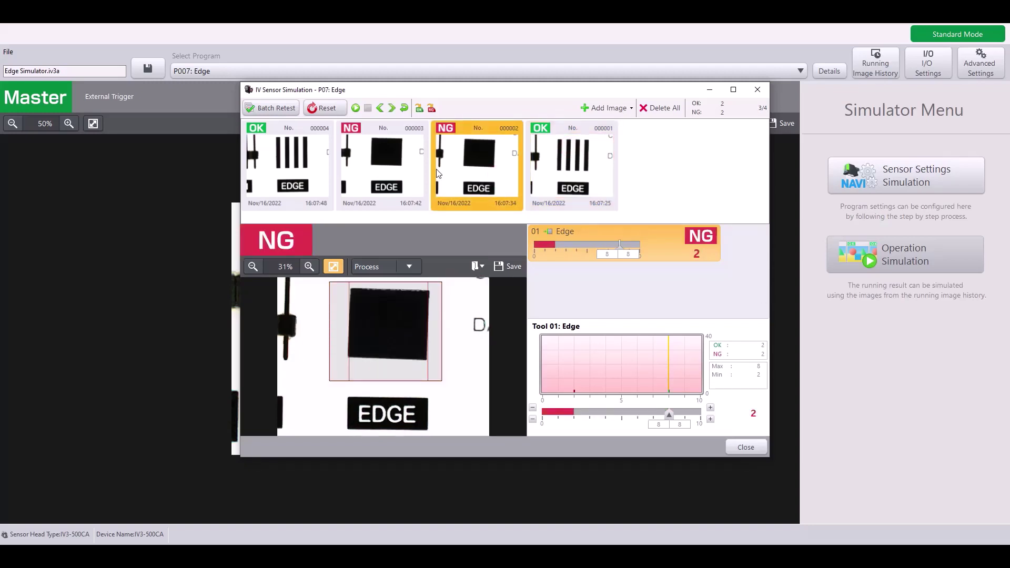
left_click(413, 165)
left_click(288, 161)
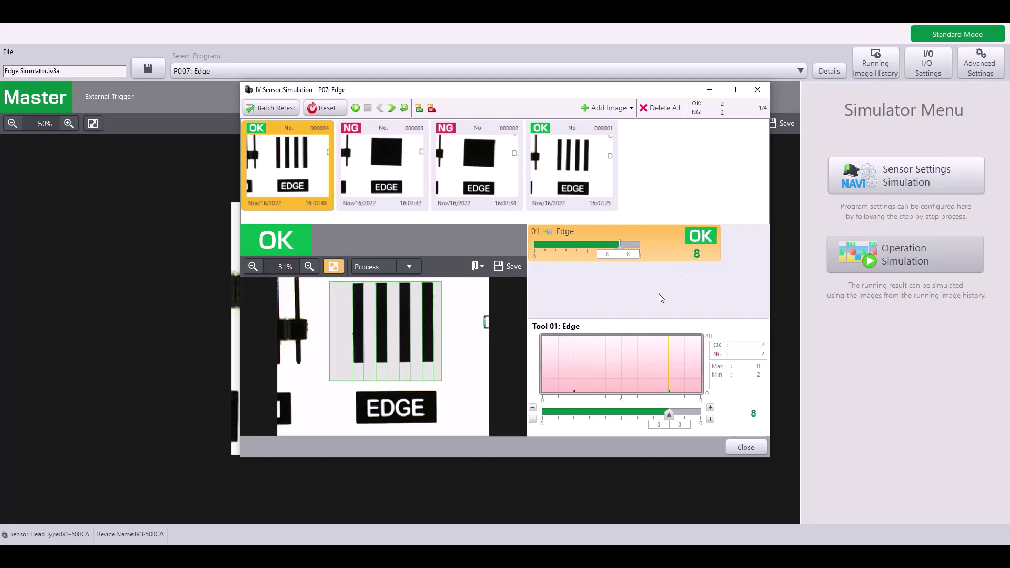
left_click(745, 448)
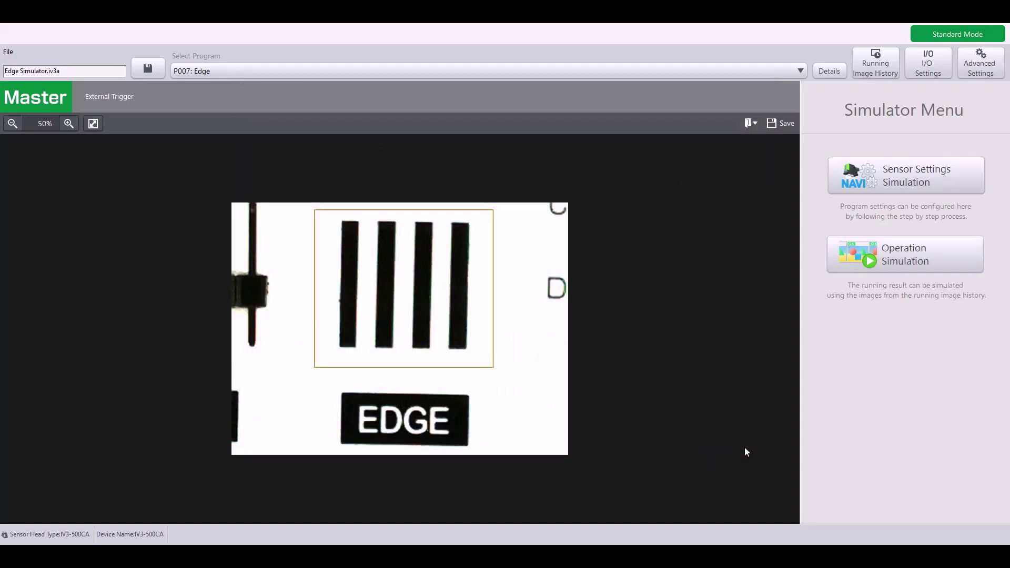